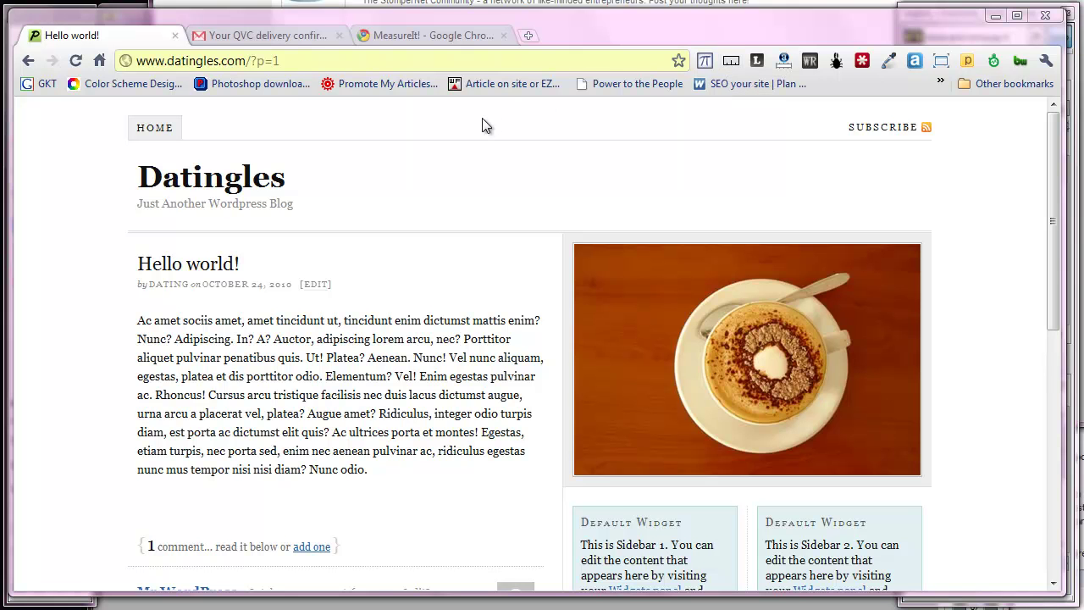
Step: In a new tab, search 'google chrome extensions' and open the Chrome extensions gallery
left_click(528, 34)
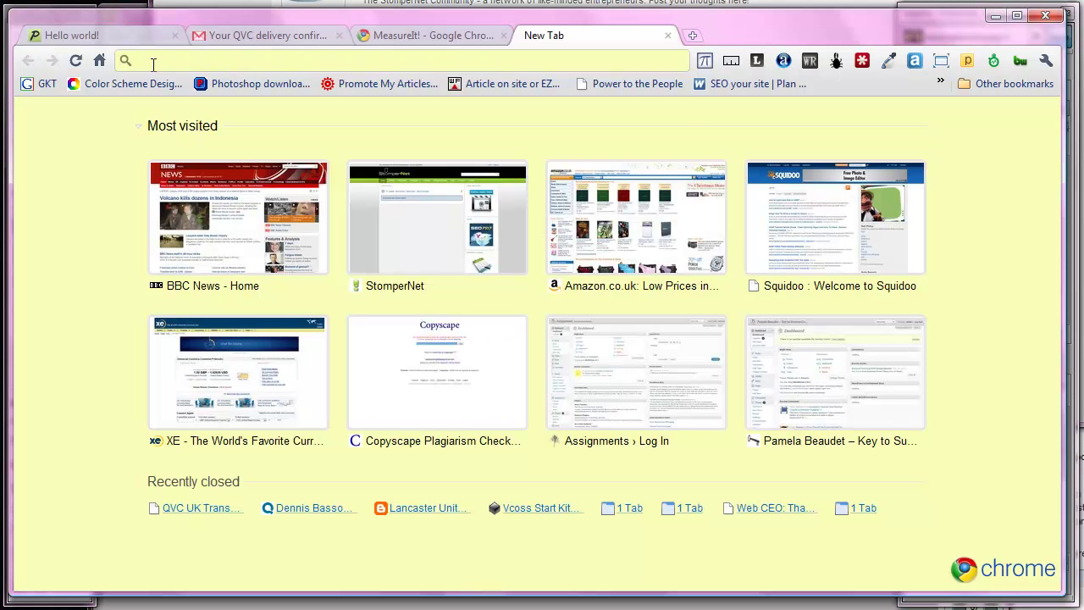
type("google chrome ")
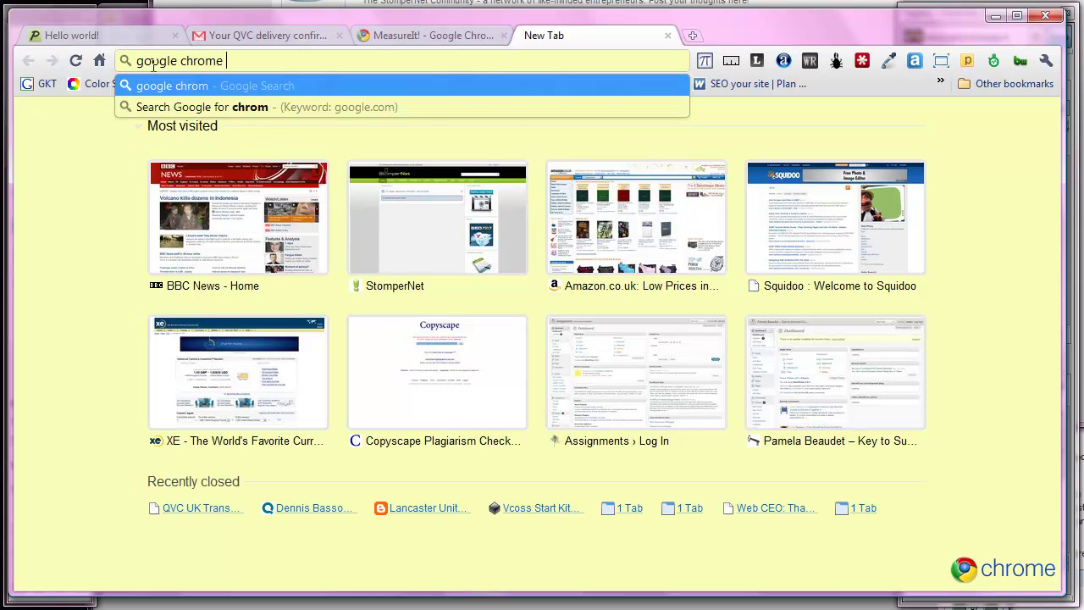
type("extensions")
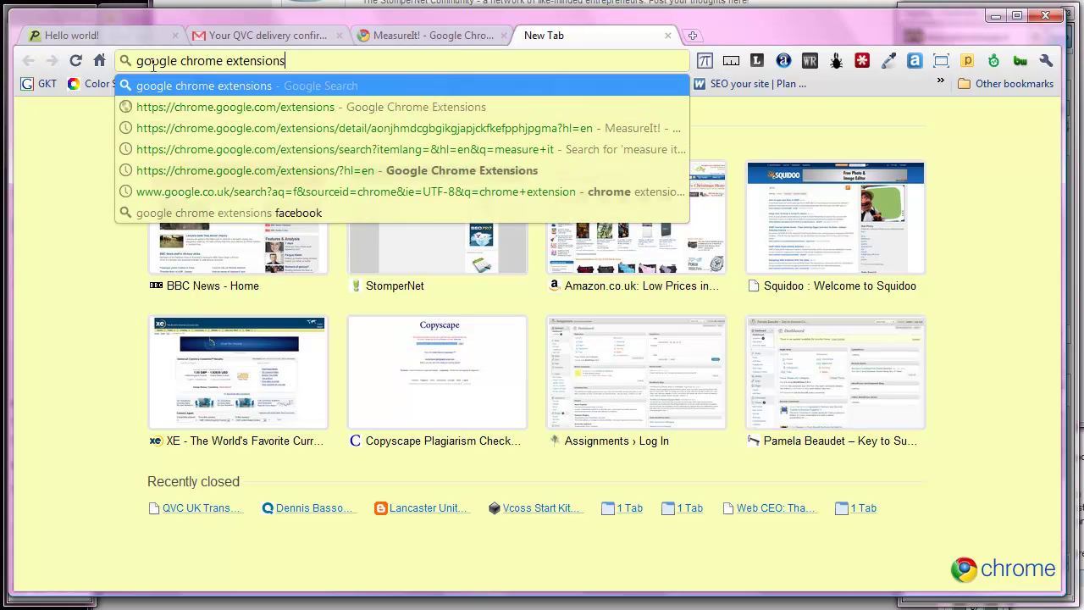
key("Return")
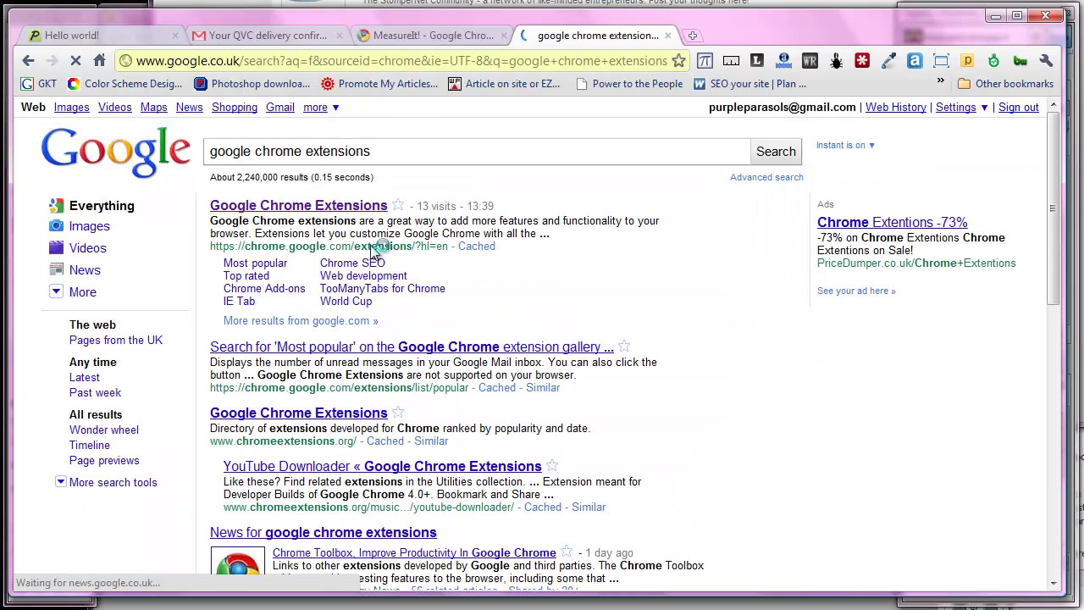
left_click(289, 208)
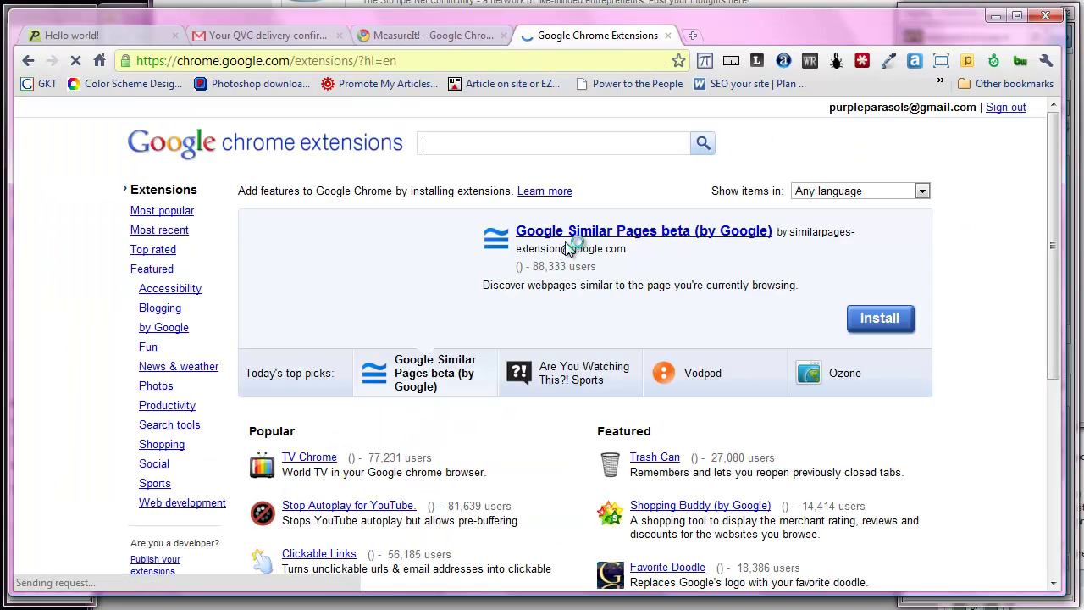
Step: Search the gallery for 'measure it' and install the MeasureIt! extension
left_click(451, 144)
type("measure")
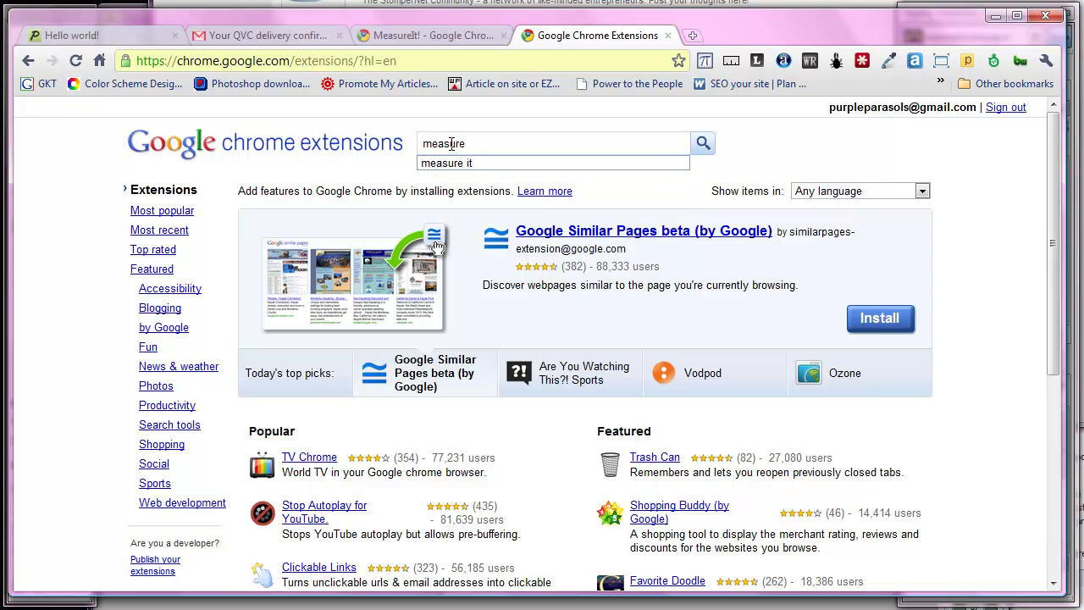
key("Down")
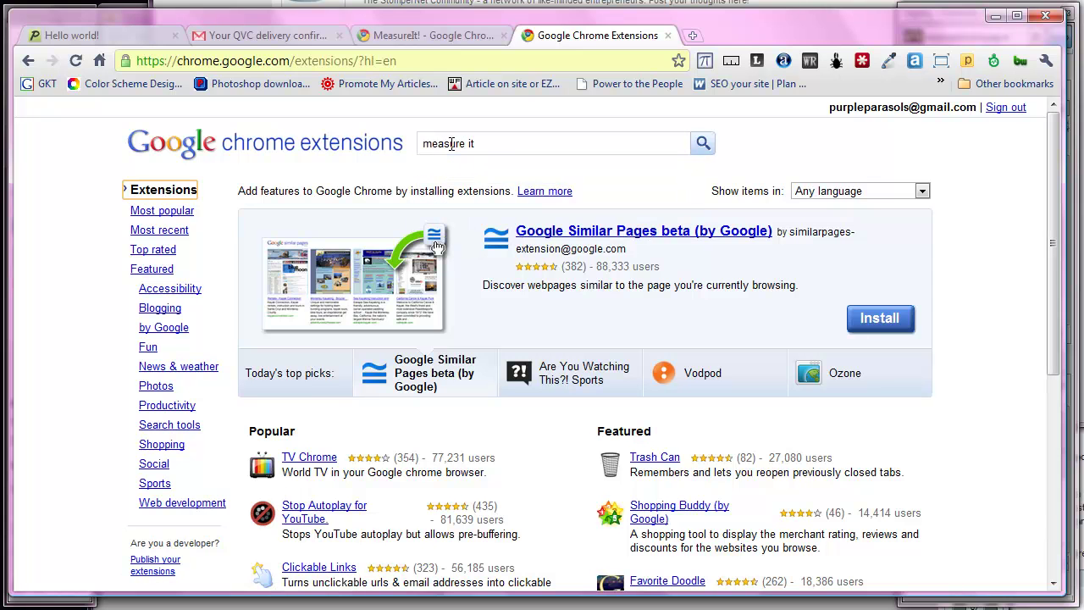
left_click(703, 143)
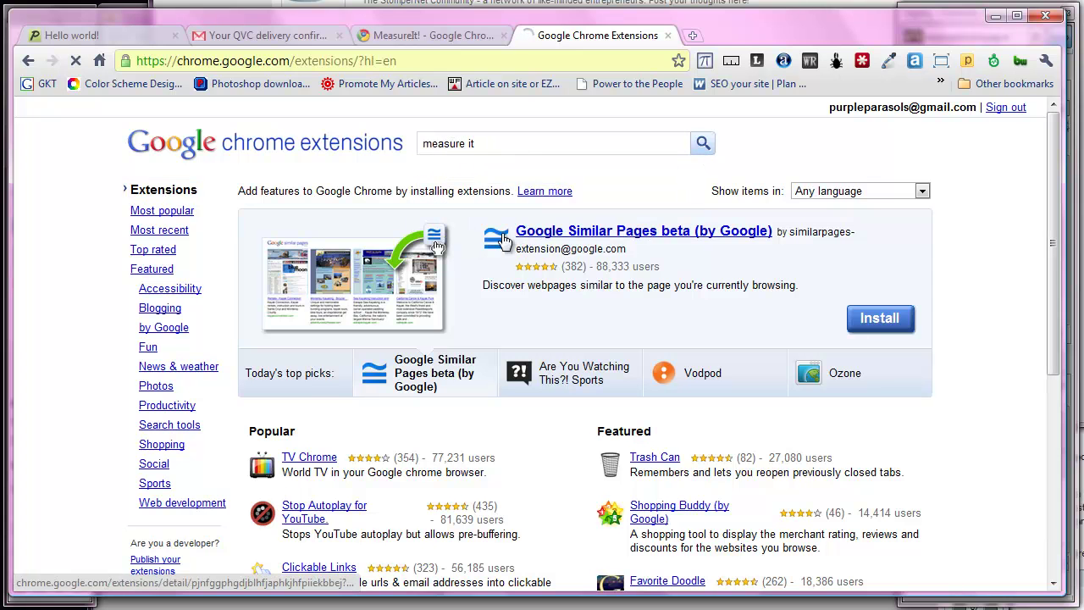
left_click(301, 233)
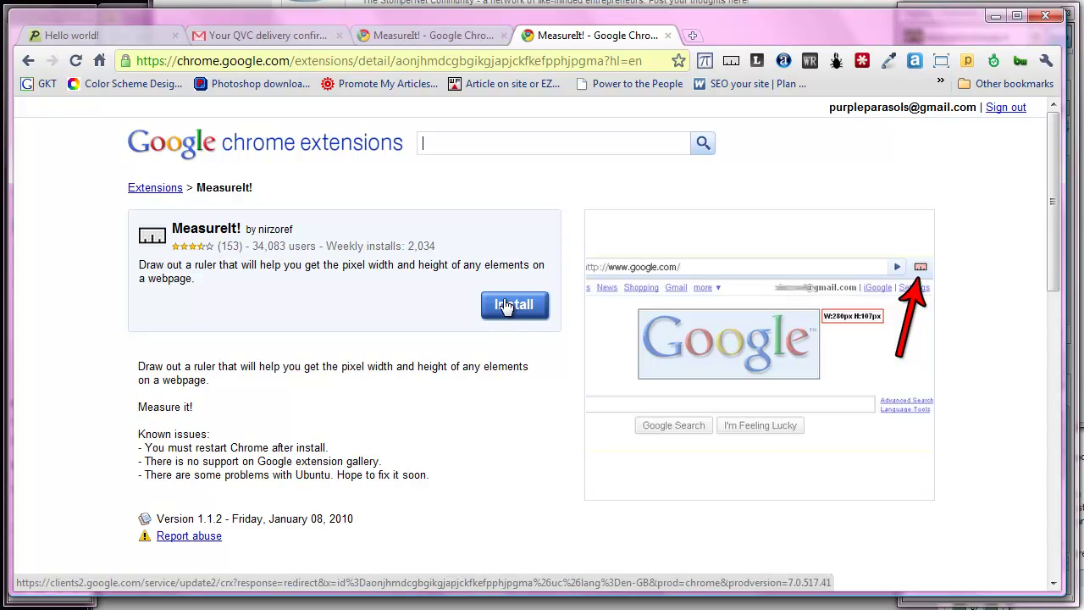
left_click(505, 306)
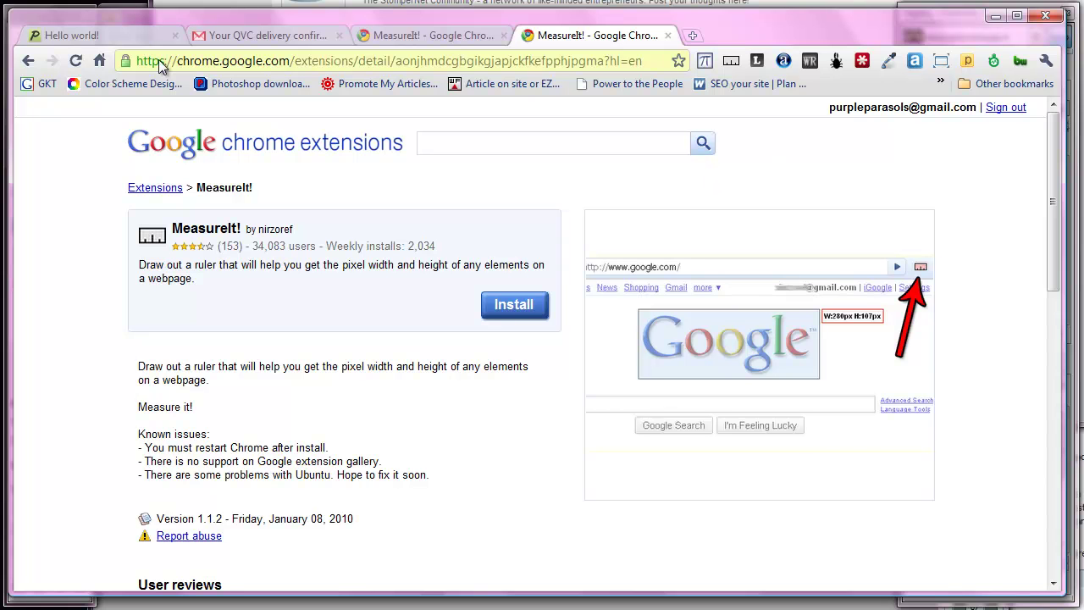
Step: Back on the Datingles post, measure a box over the post text with MeasureIt
left_click(108, 33)
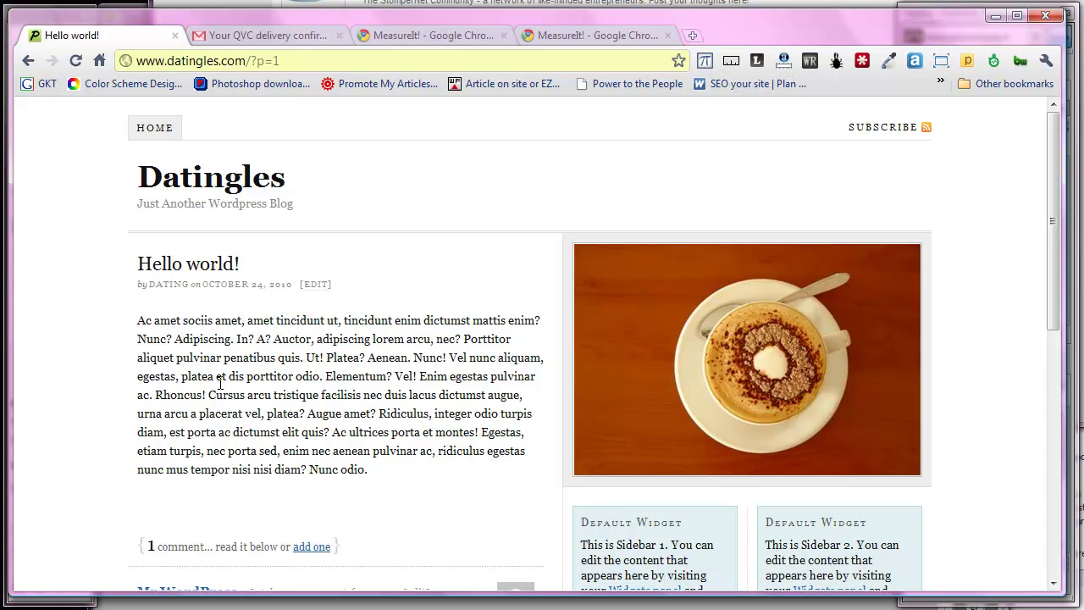
left_click(731, 61)
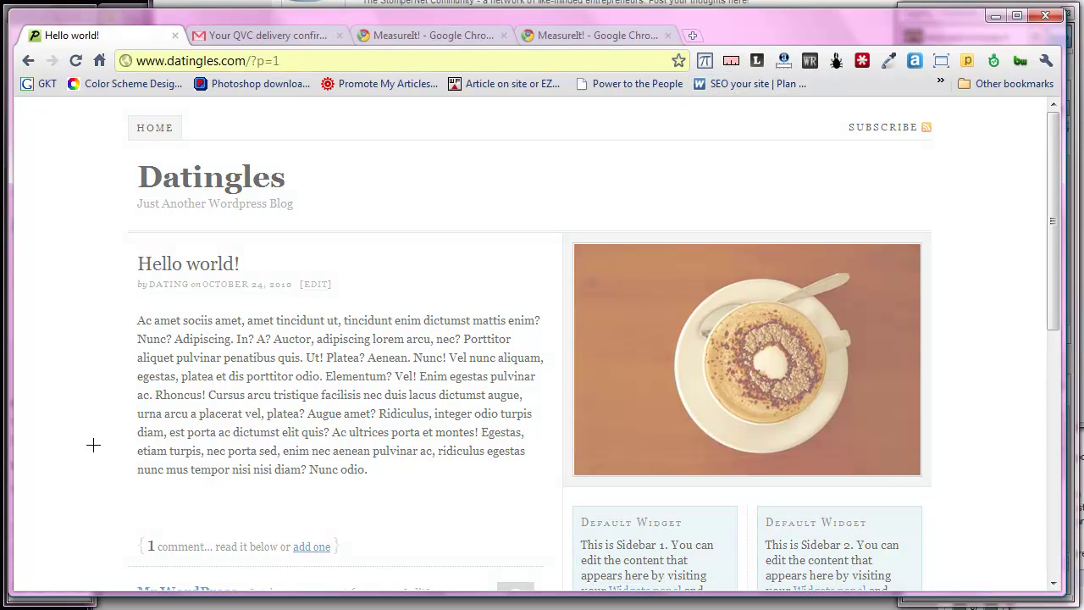
left_click_drag(136, 444, 545, 532)
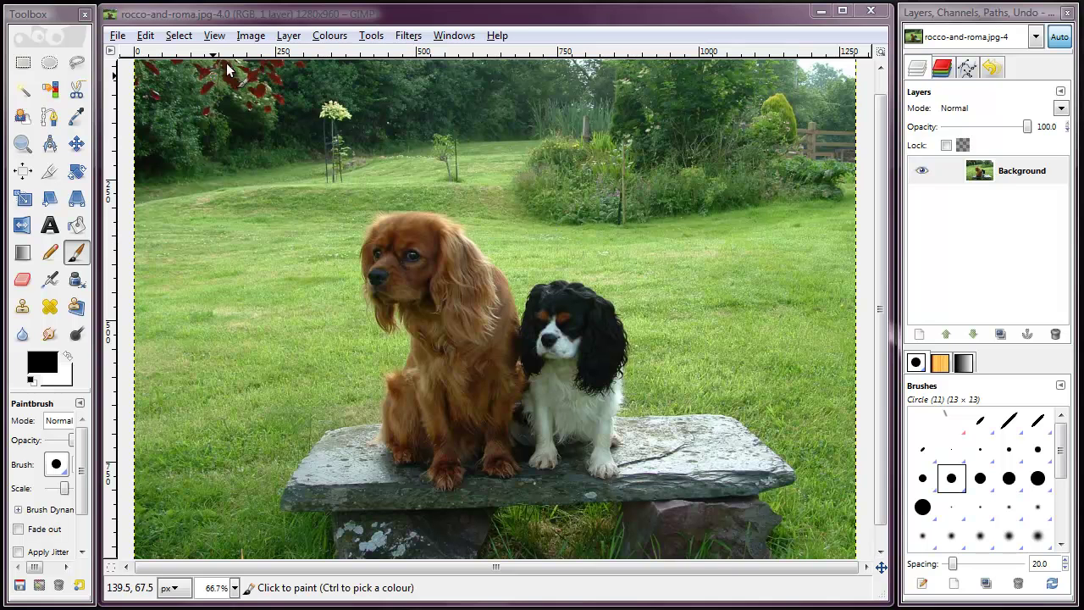
Step: Open GIMP's Image menu to reach Scale Image
left_click(256, 38)
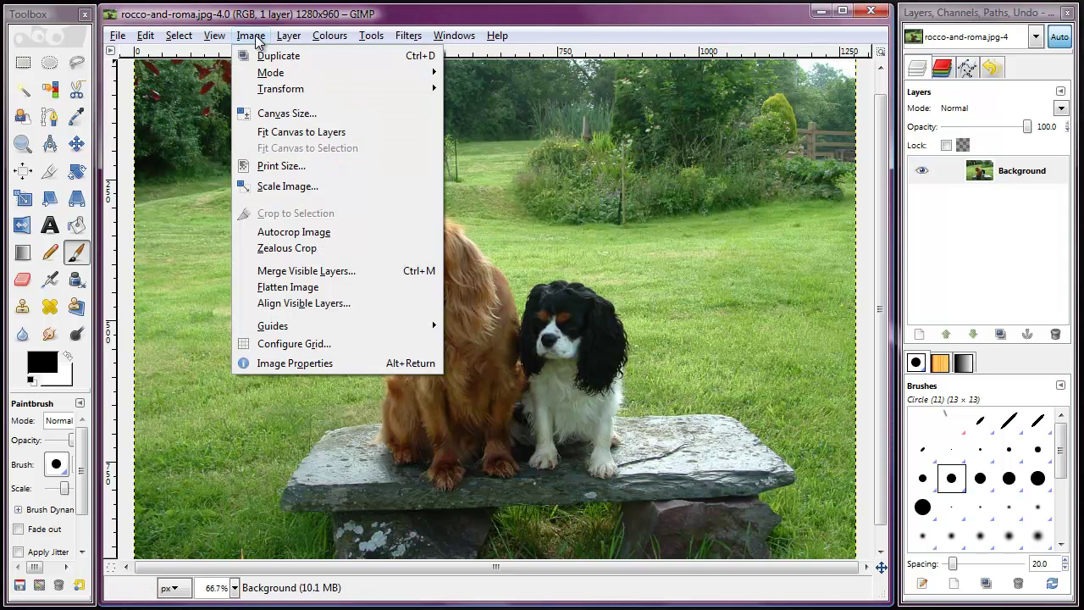
Step: In Scale Image, keep the chain linked and change width 1280 to 484, giving height 363
left_click(276, 182)
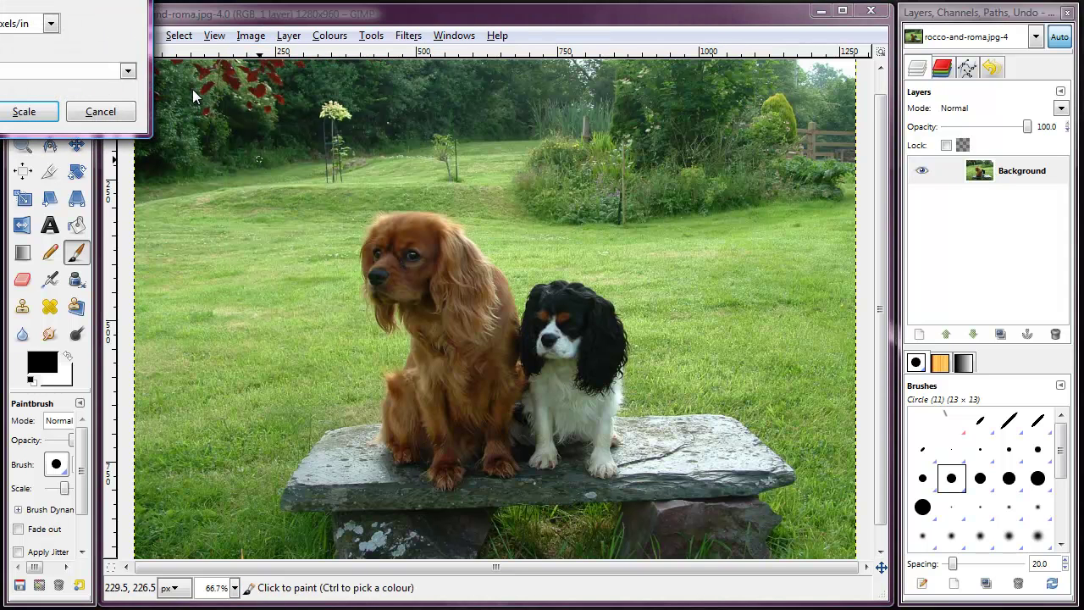
left_click_drag(241, 82, 325, 143)
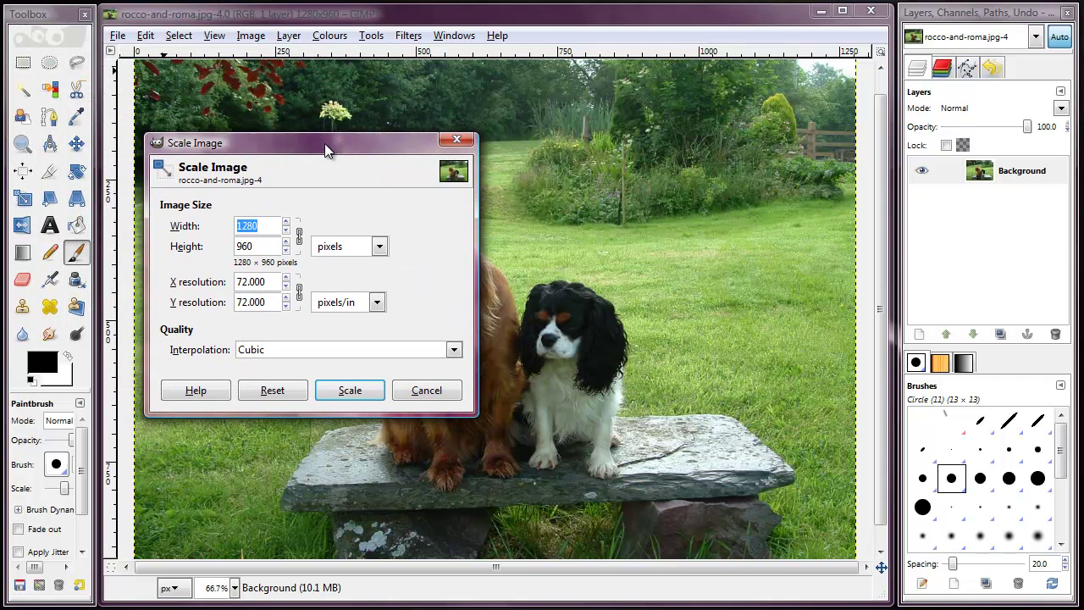
left_click(264, 226)
left_click(301, 239)
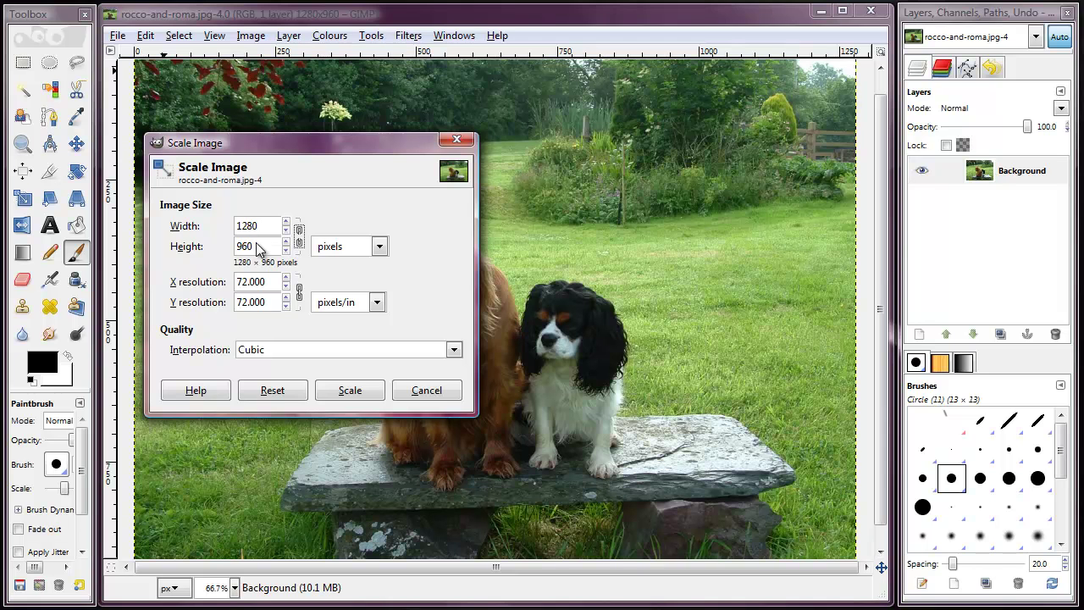
left_click(256, 226)
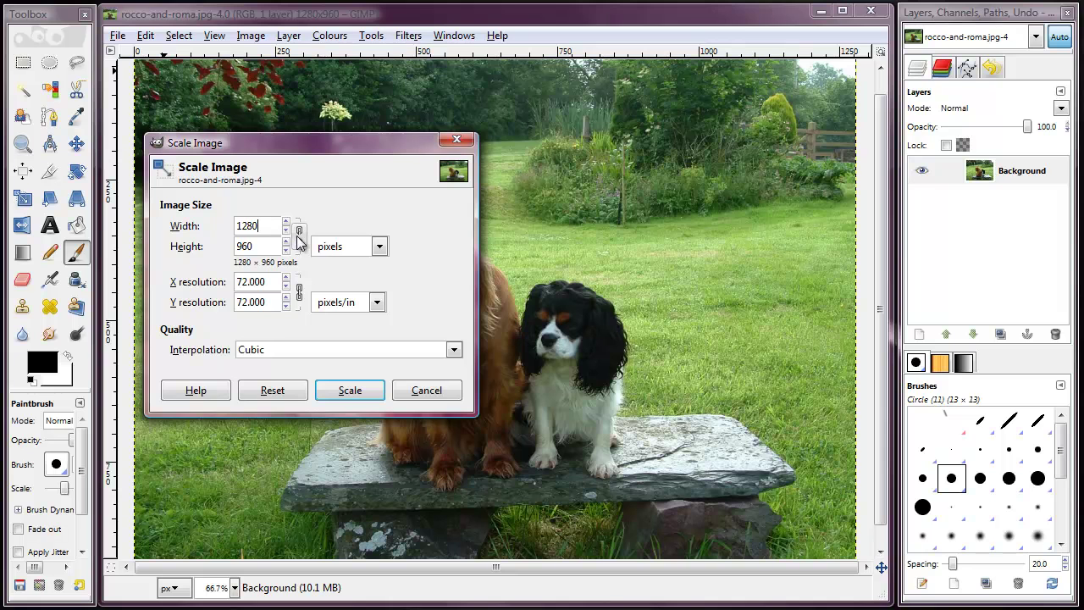
left_click(299, 236)
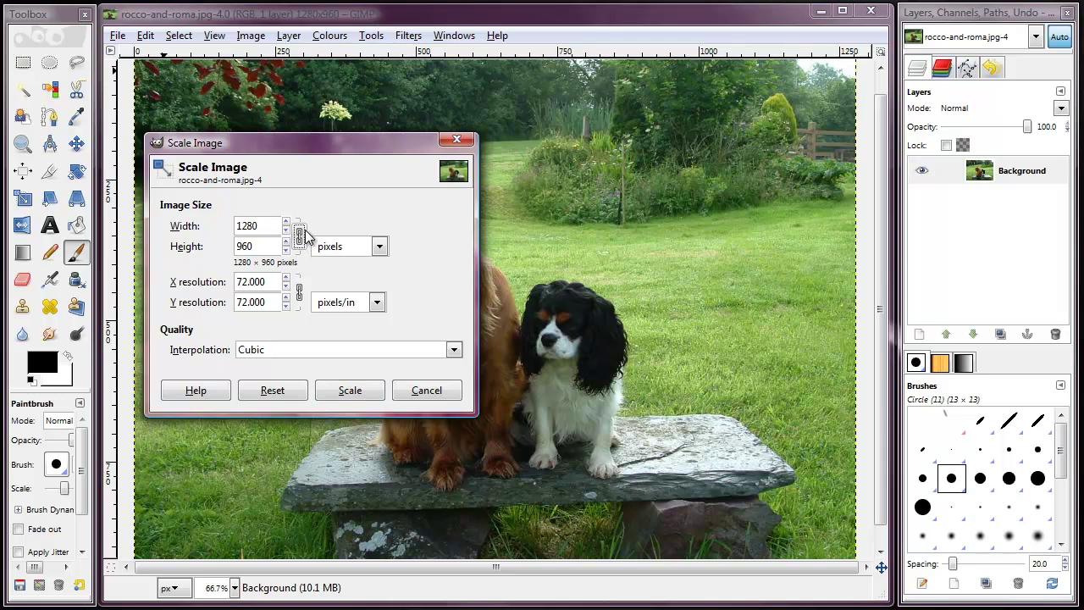
left_click(264, 226)
left_click_drag(265, 226, 222, 228)
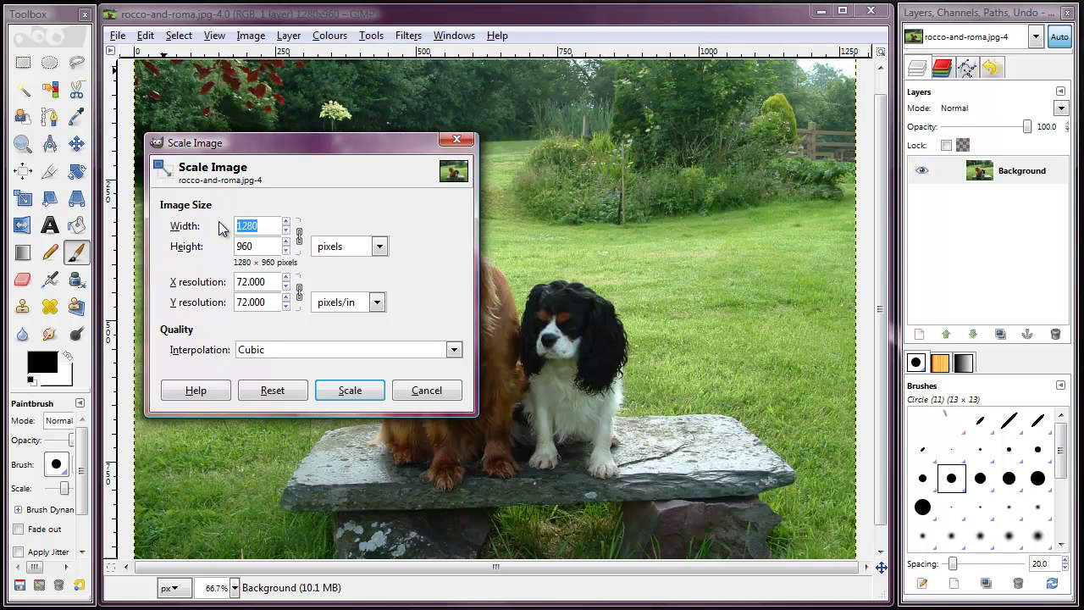
type("484")
left_click(260, 246)
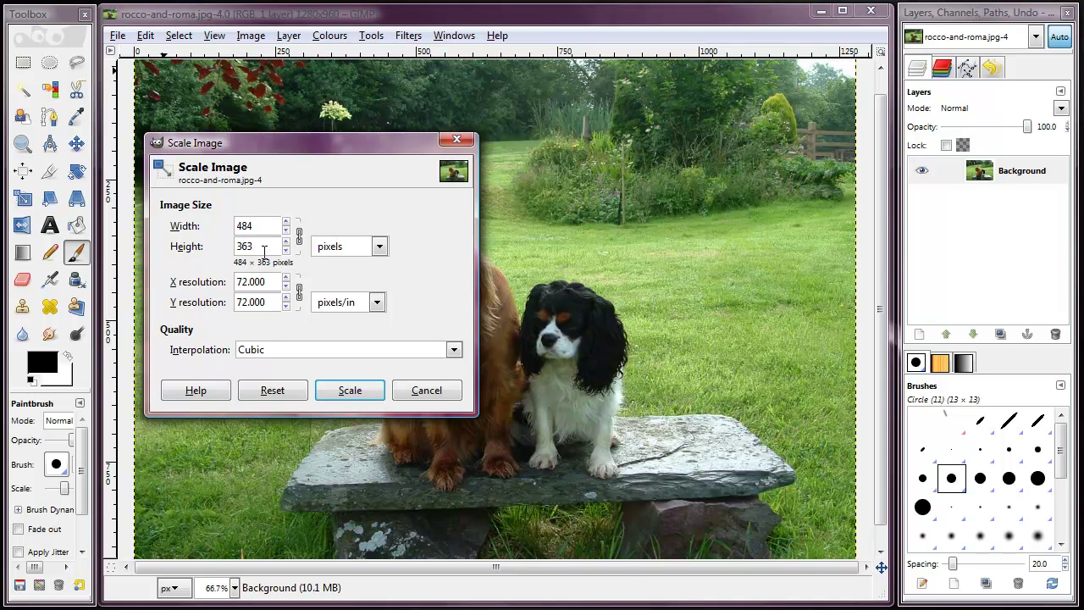
Step: Apply the 484 × 363 scaling and choose File > Save As
left_click(351, 392)
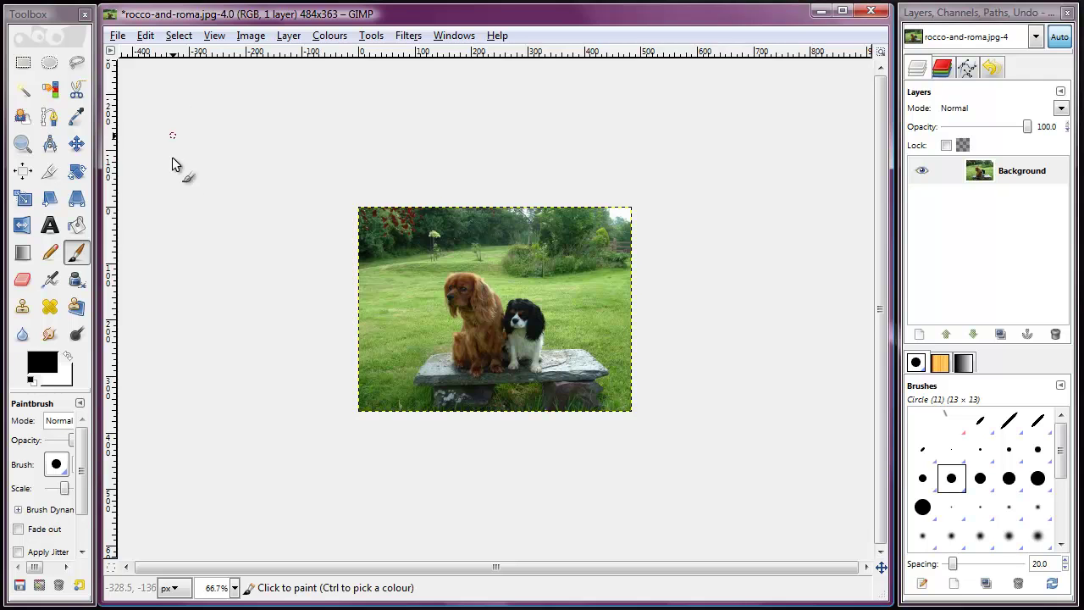
left_click(118, 39)
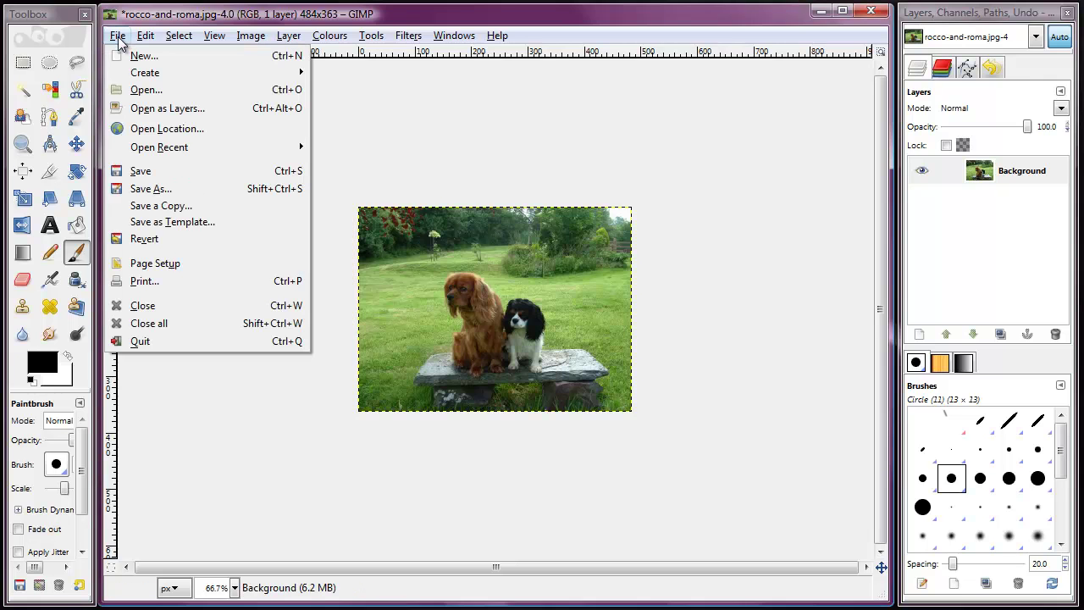
left_click(150, 188)
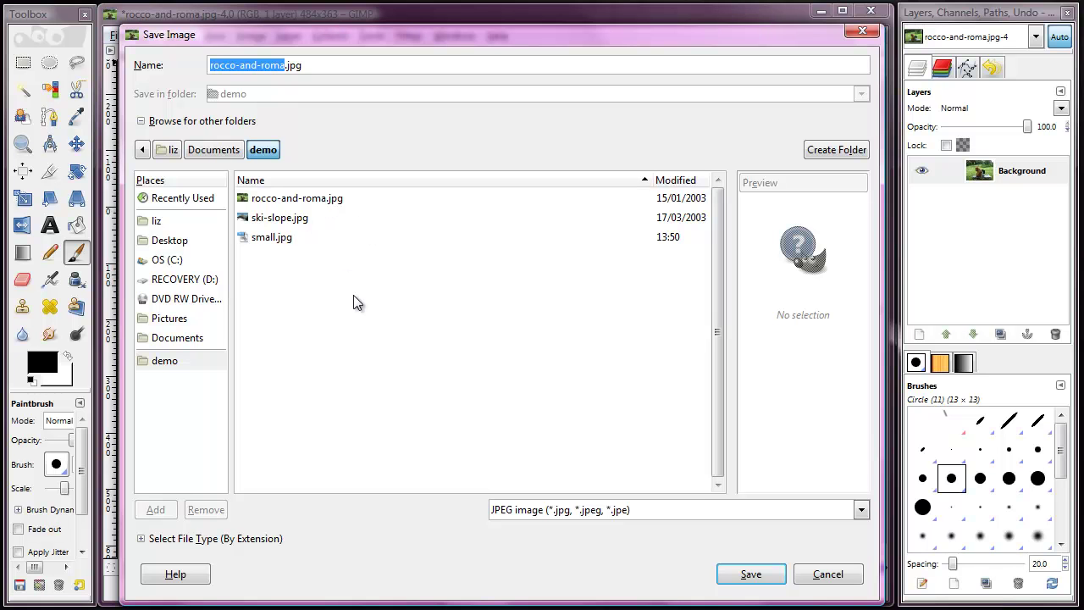
Step: Save the image as rocco-and-roma-web.jpg in the demo folder
left_click(283, 66)
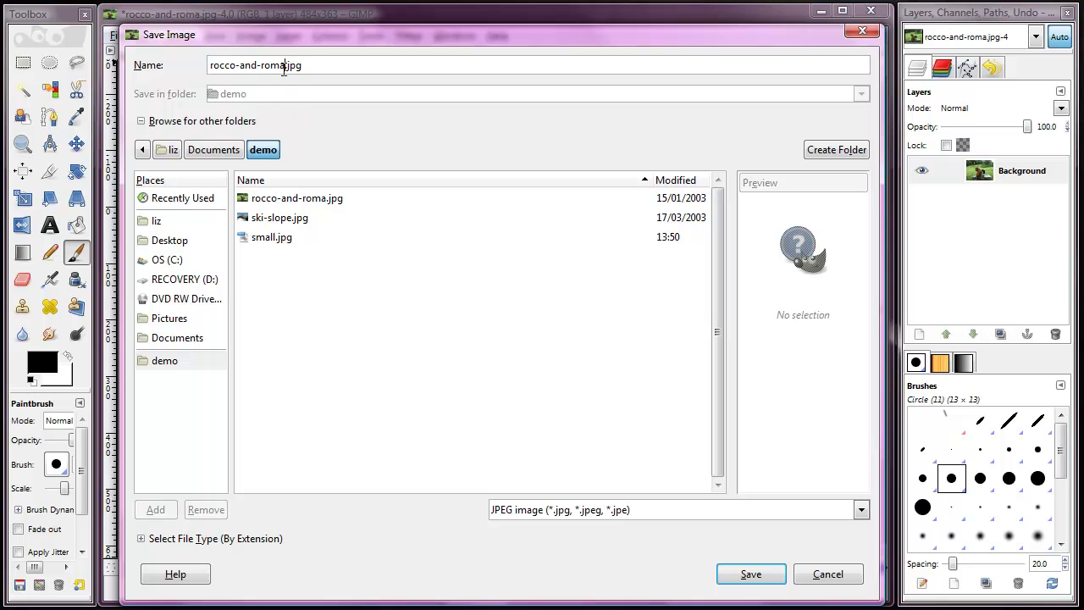
type("-edit")
key("BackSpace")
key("BackSpace")
key("BackSpace")
key("BackSpace")
key("BackSpace")
type("-web")
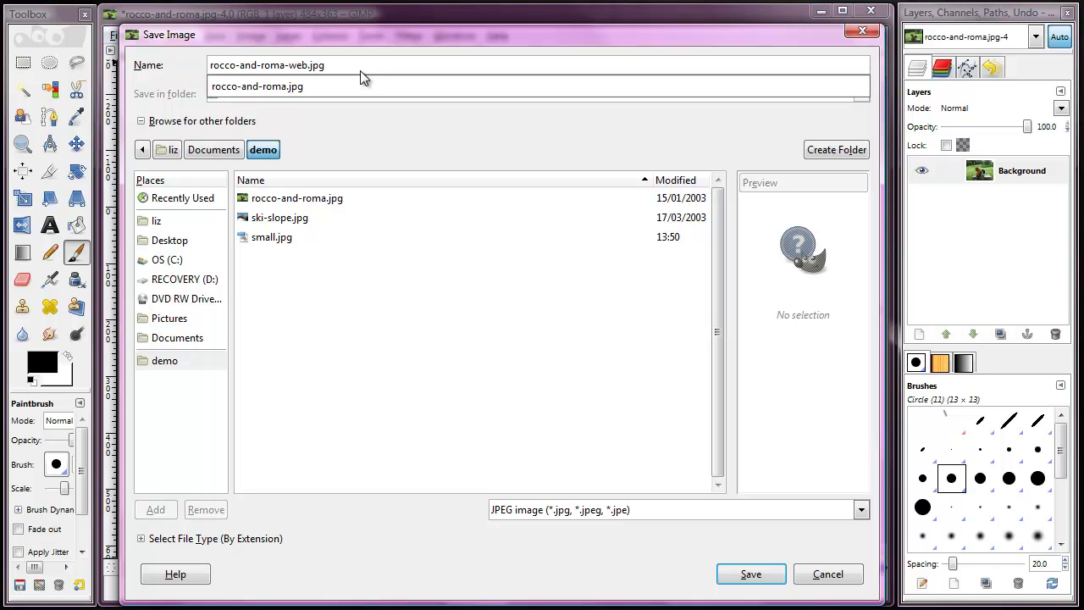
left_click(407, 123)
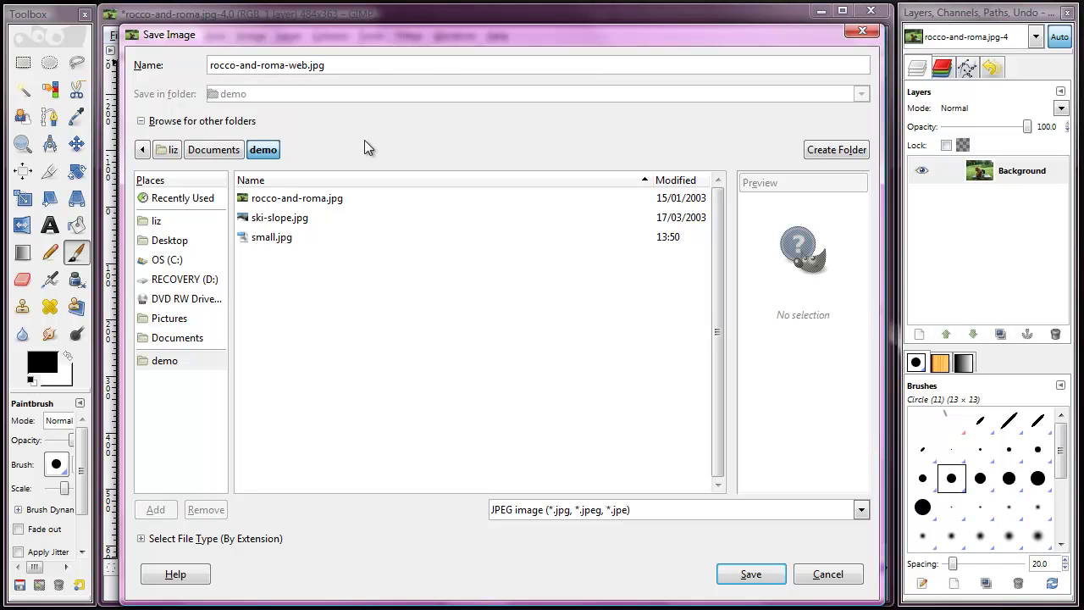
left_click(750, 574)
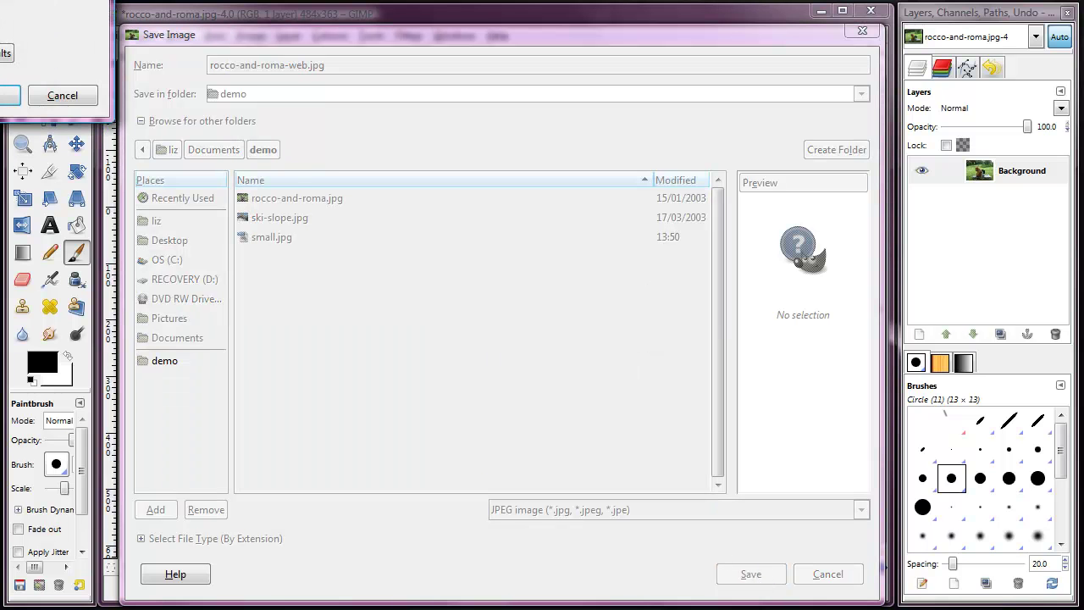
Step: Enable the in-image preview and lower JPEG quality from 86 to 44, about 28.5 kB
left_click_drag(223, 52, 338, 167)
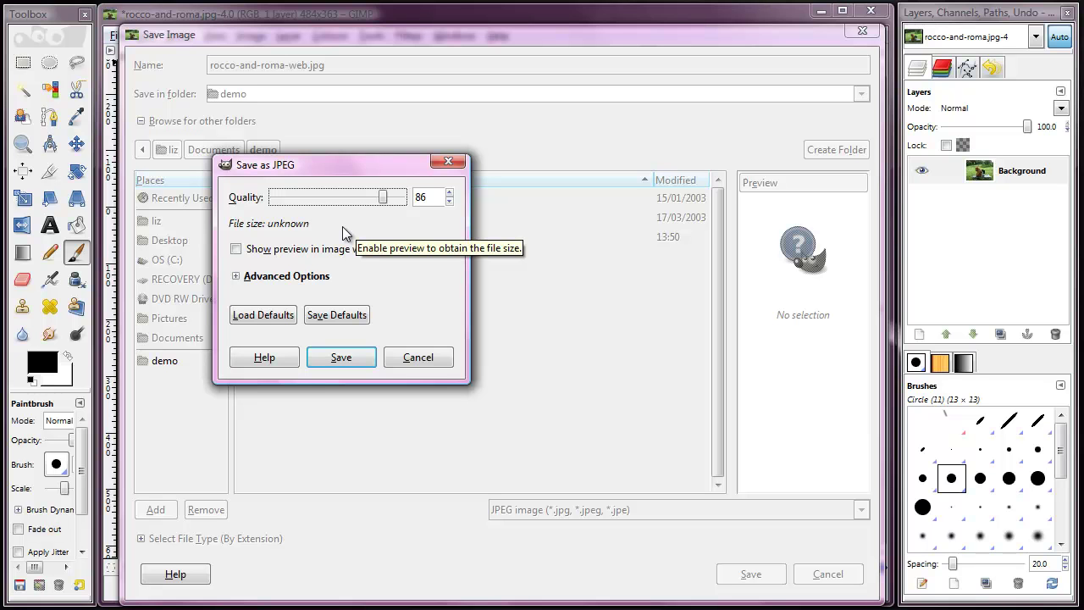
left_click(236, 251)
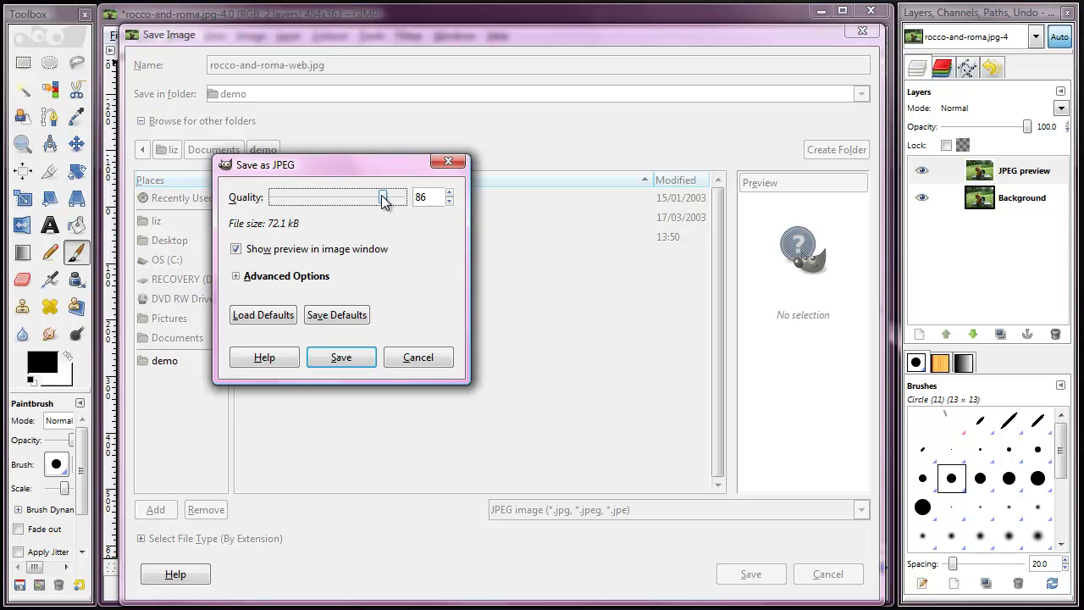
left_click_drag(382, 196, 354, 200)
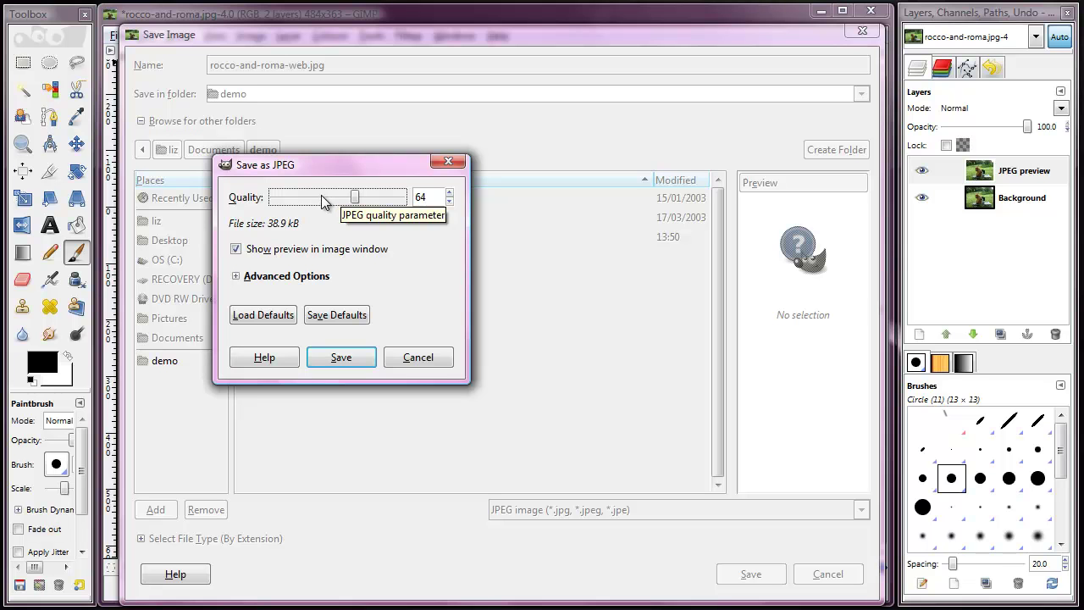
left_click(321, 194)
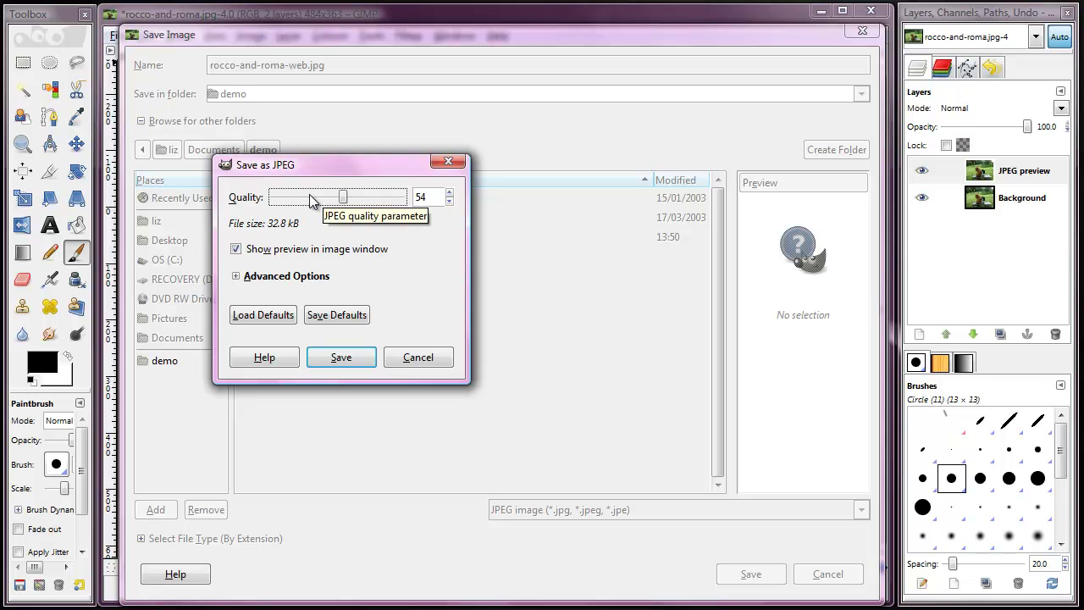
left_click(310, 196)
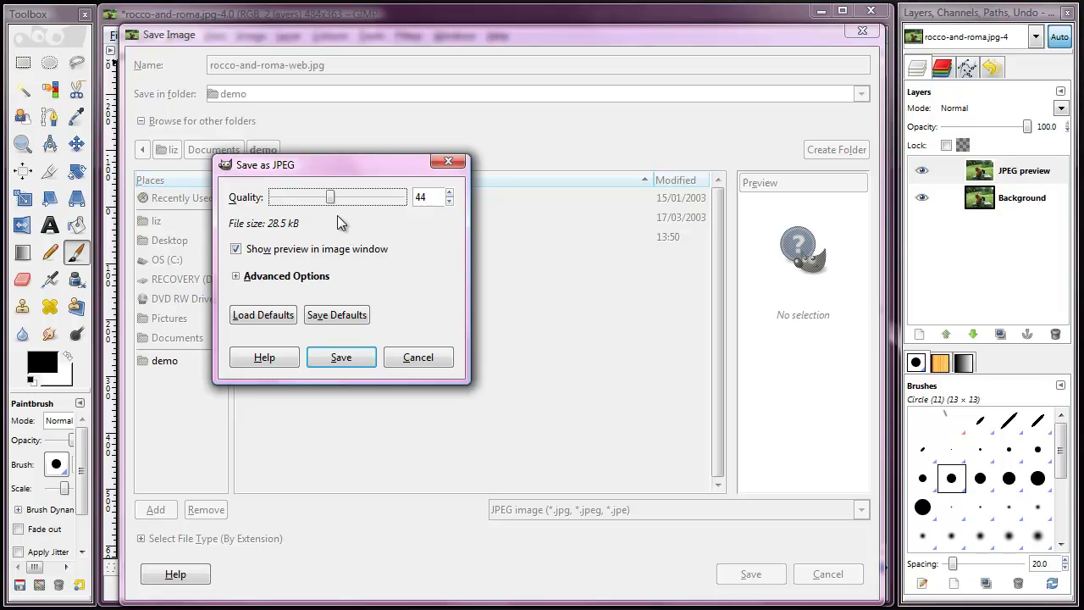
Step: Confirm the JPEG export at quality 44, producing the 30 KB rocco-and-roma-web.jpg
left_click(343, 360)
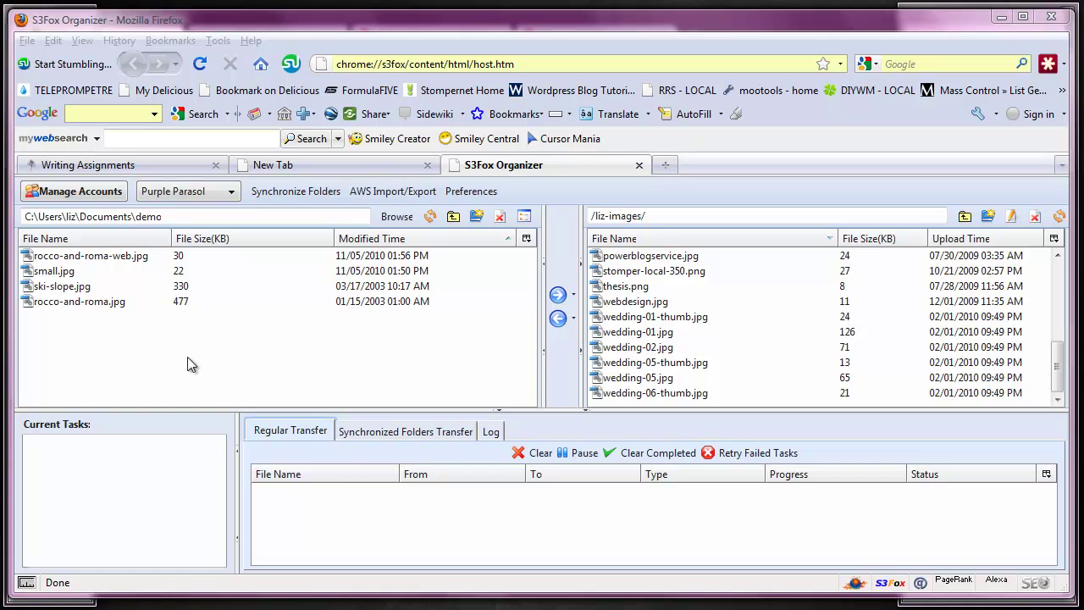
Step: Upload rocco-and-roma-web.jpg to the S3 images bucket and grant Everyone read access
left_click(86, 257)
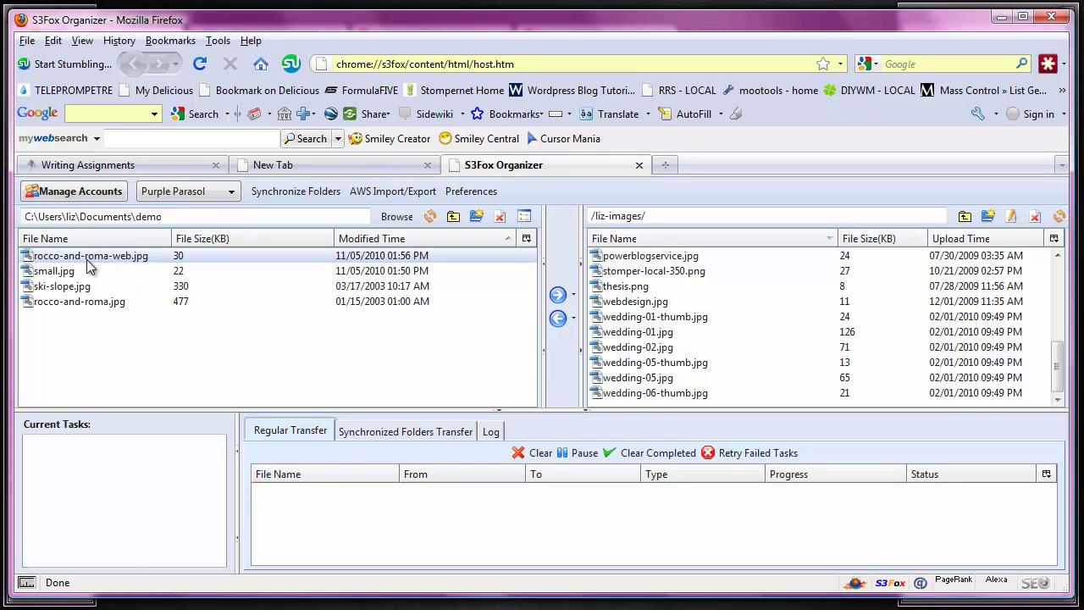
left_click_drag(208, 264, 701, 269)
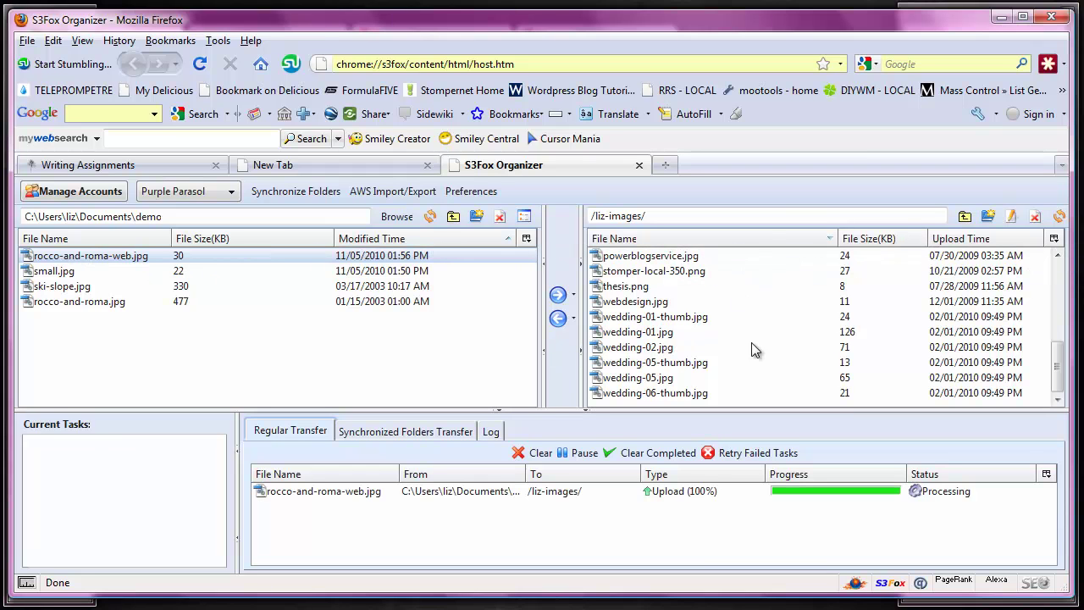
left_click(982, 238)
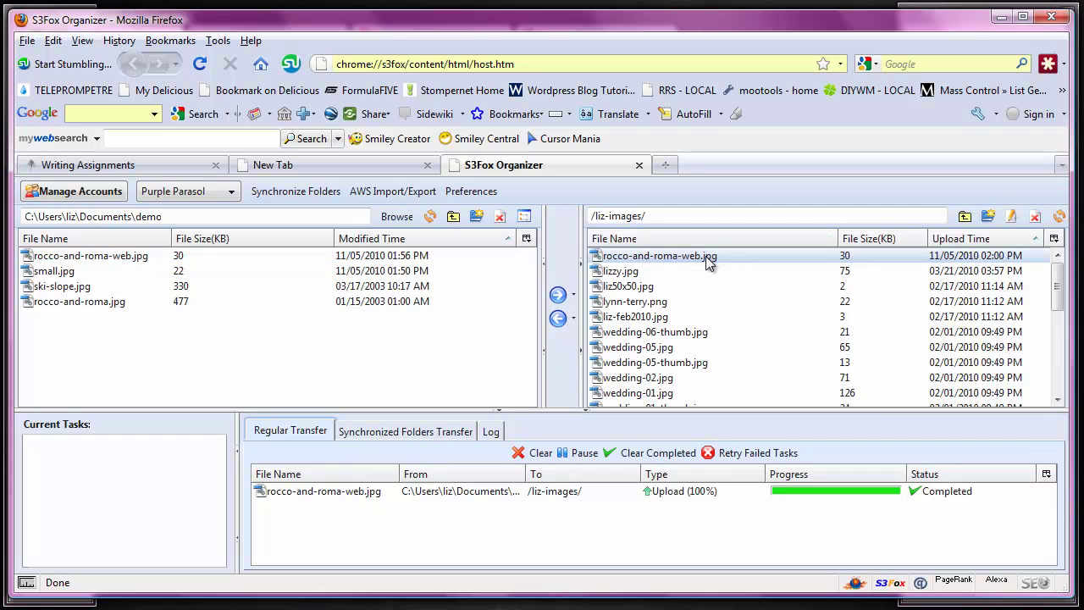
right_click(706, 256)
left_click(738, 286)
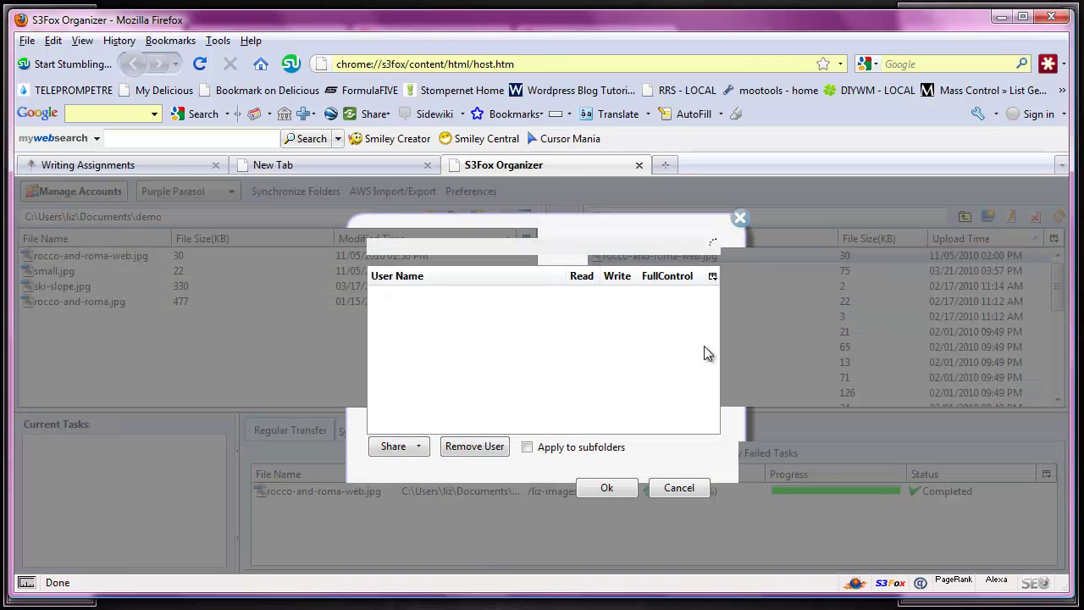
left_click(584, 294)
left_click(612, 491)
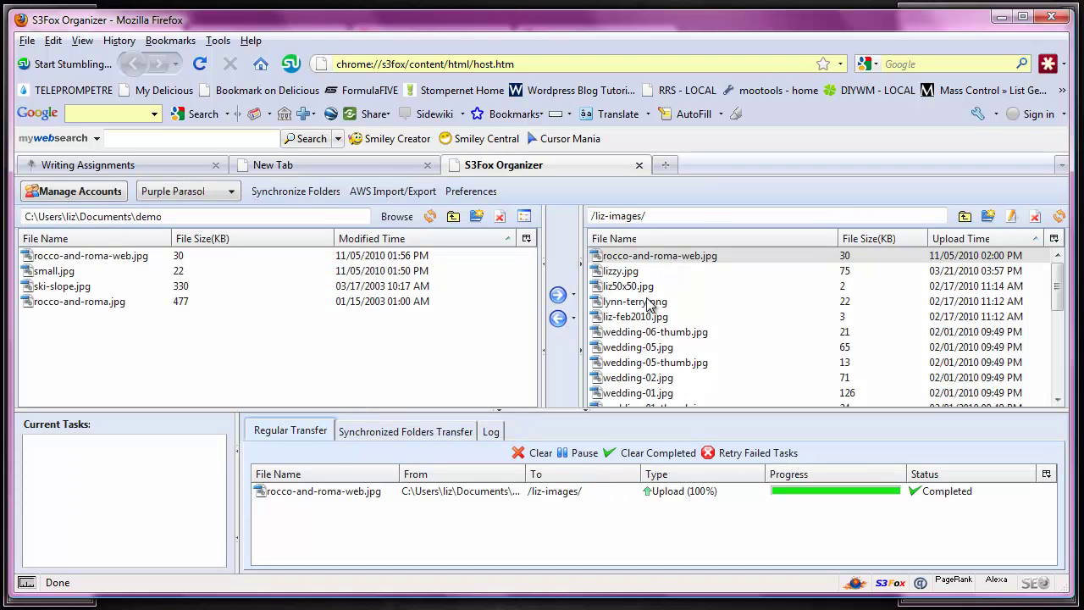
Step: Copy the uploaded image's URL to the clipboard and minimize S3Fox
right_click(663, 257)
left_click(702, 352)
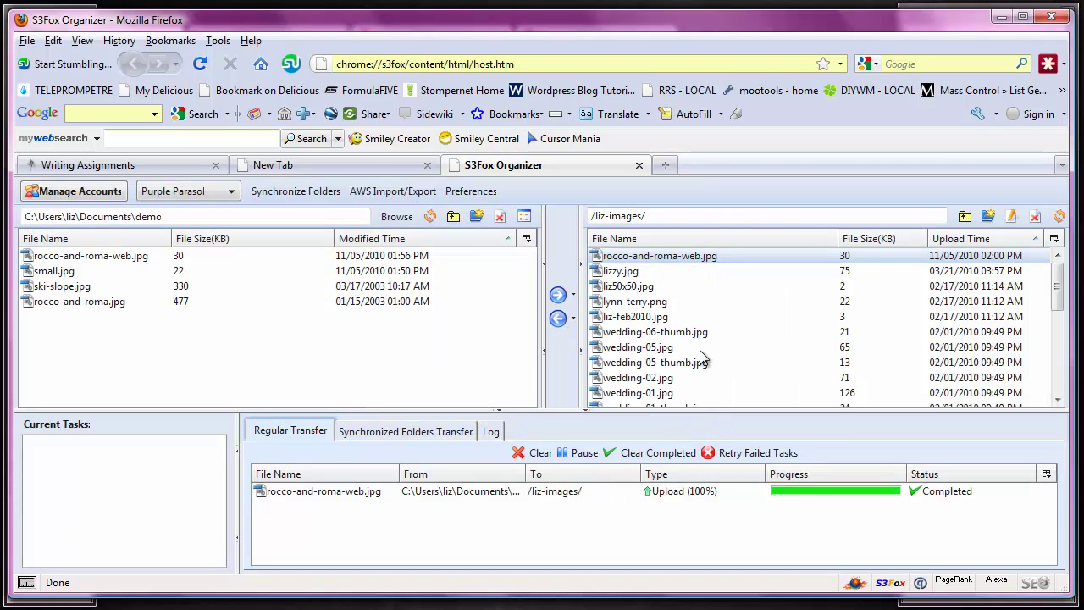
left_click(1002, 19)
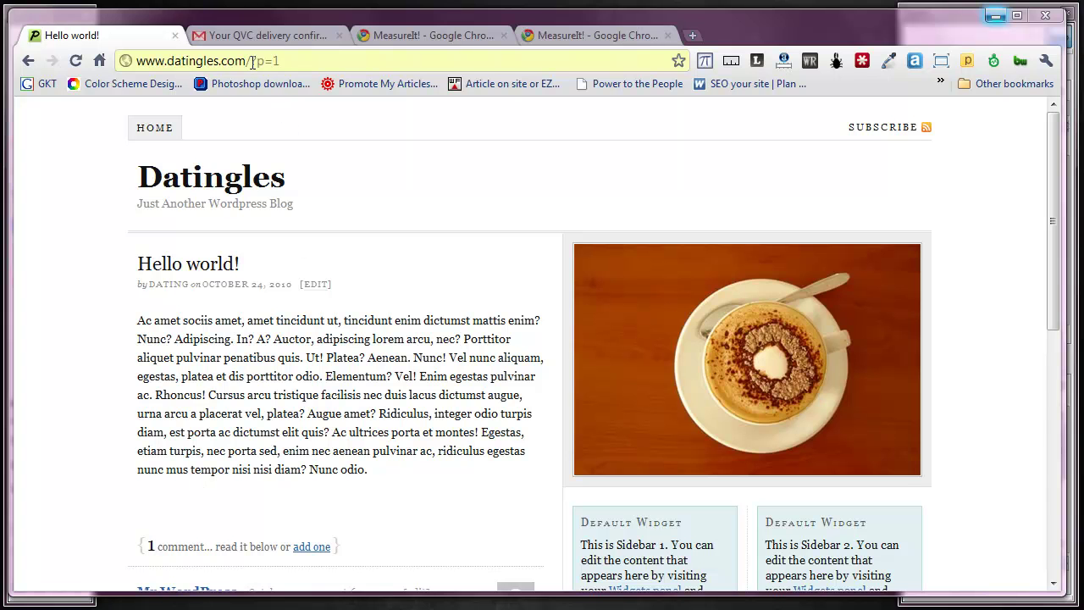
Step: Append an img tag for the S3 rocco-and-roma-web.jpg with alt text 'Rocco and Roma'
key("F5")
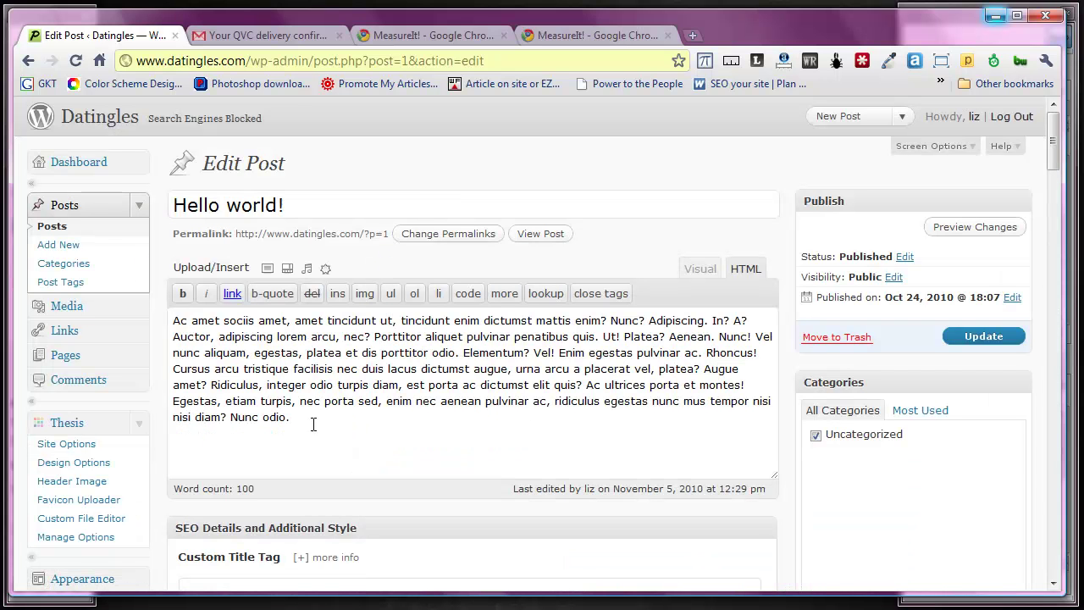
left_click(309, 425)
key("Return")
key("Return")
left_click(364, 293)
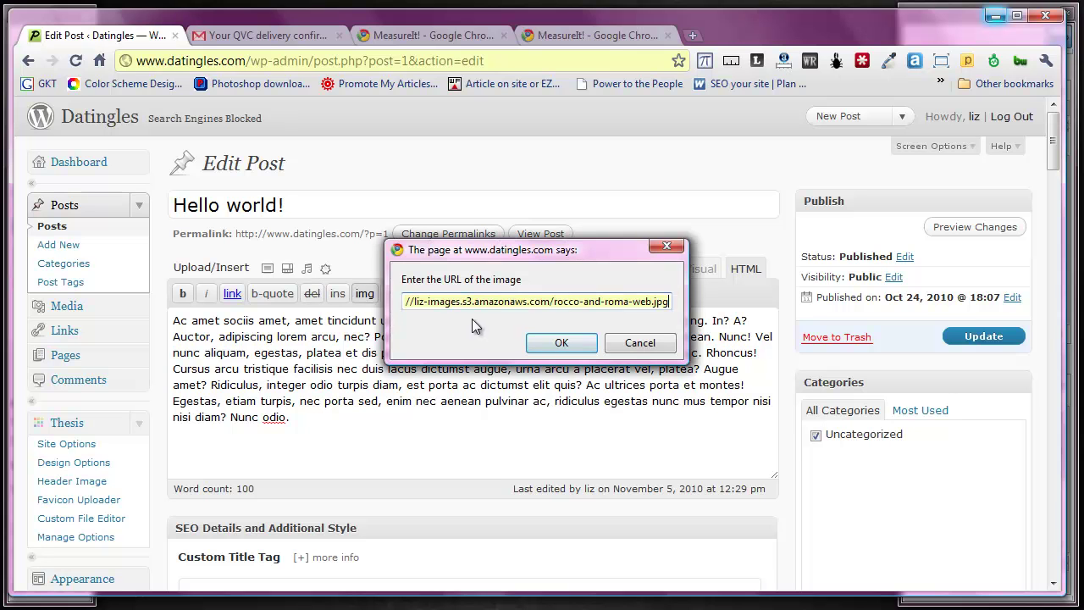
left_click(560, 347)
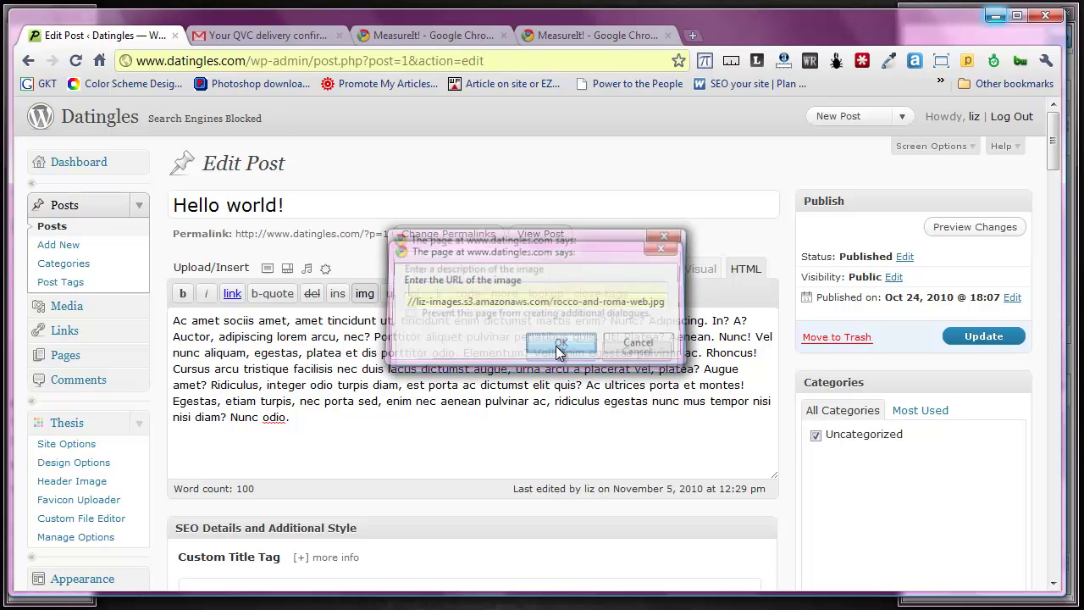
type("Rocco and Roma")
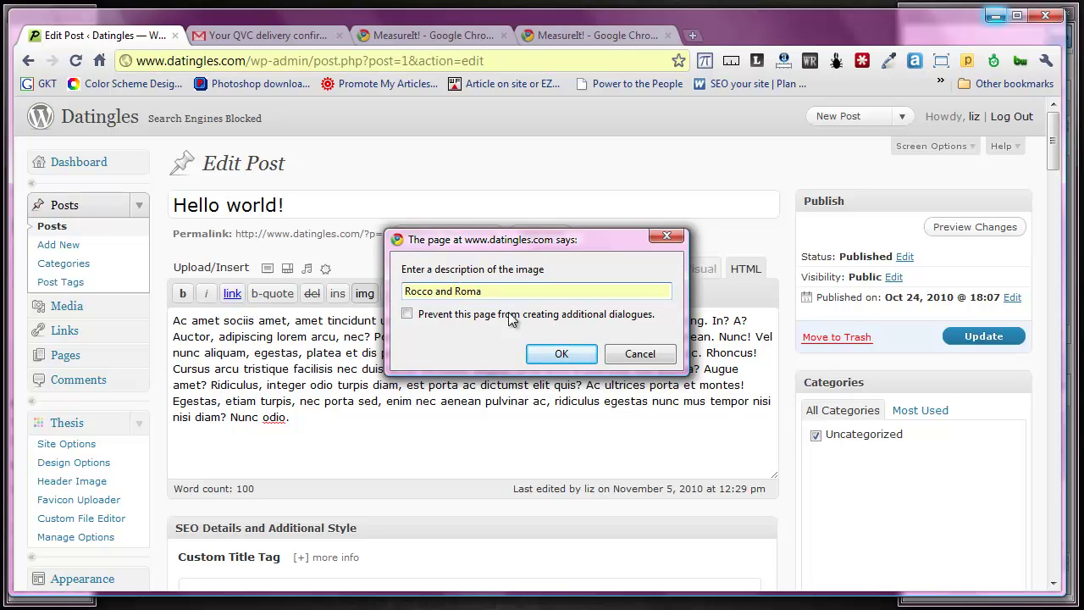
left_click(542, 354)
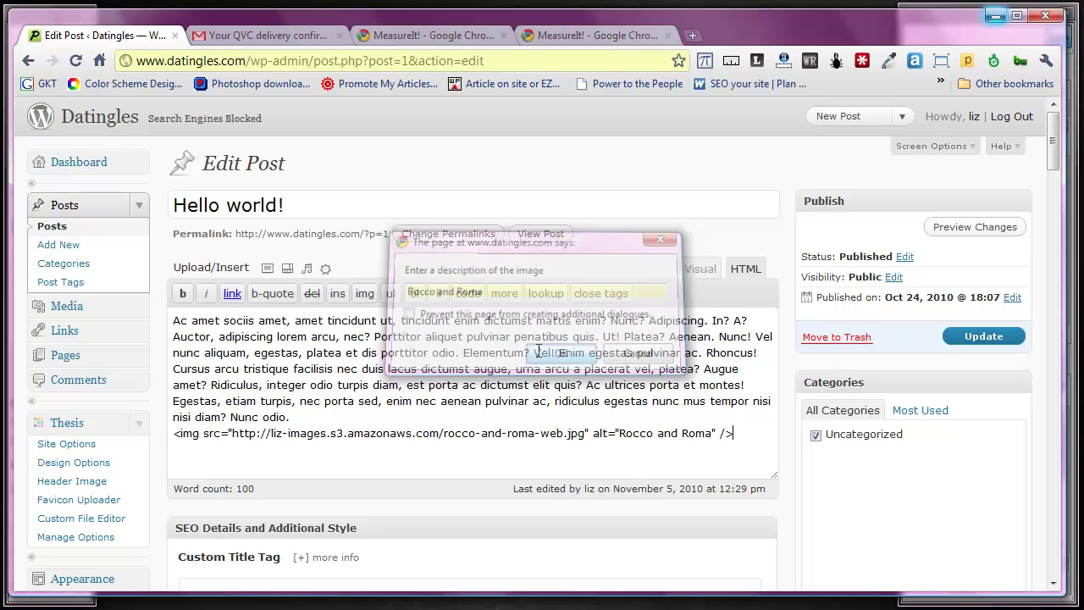
key("Return")
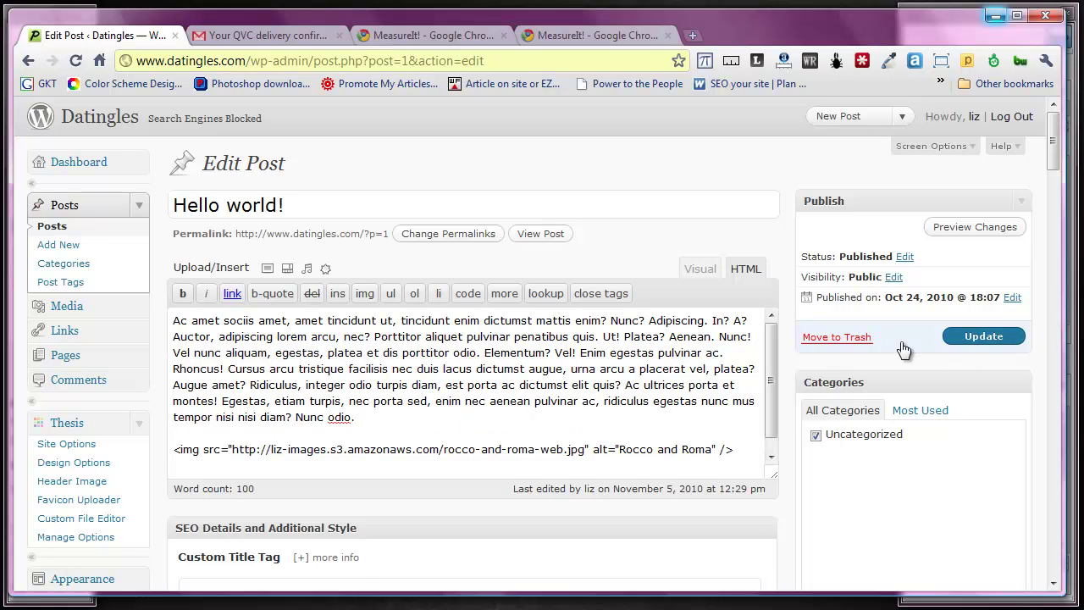
Step: Update the Hello world! post, open it live, and scroll to the two-dog photo
left_click(962, 341)
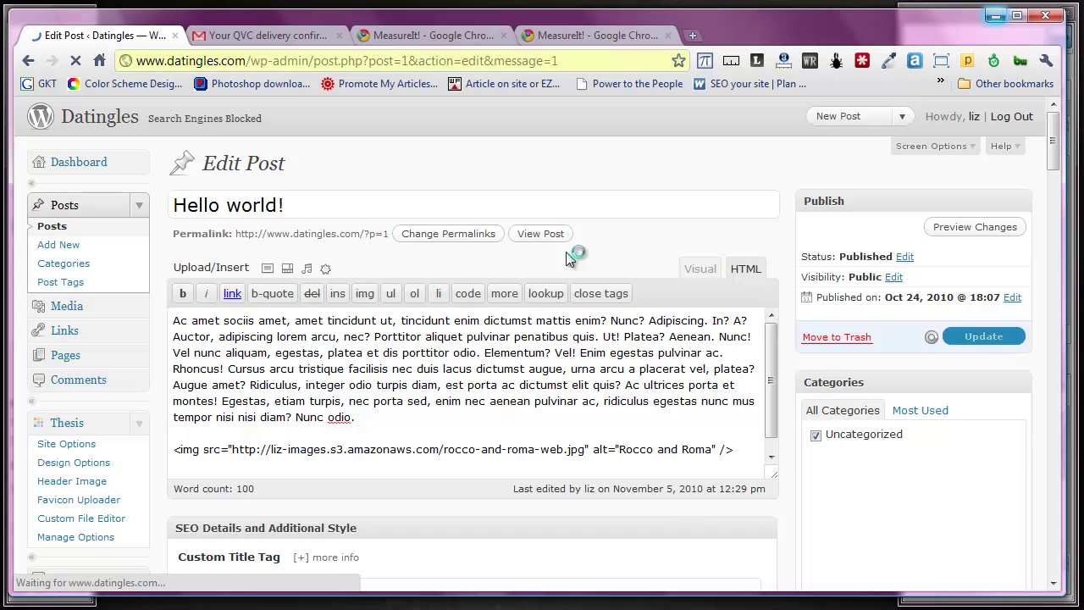
left_click(540, 276)
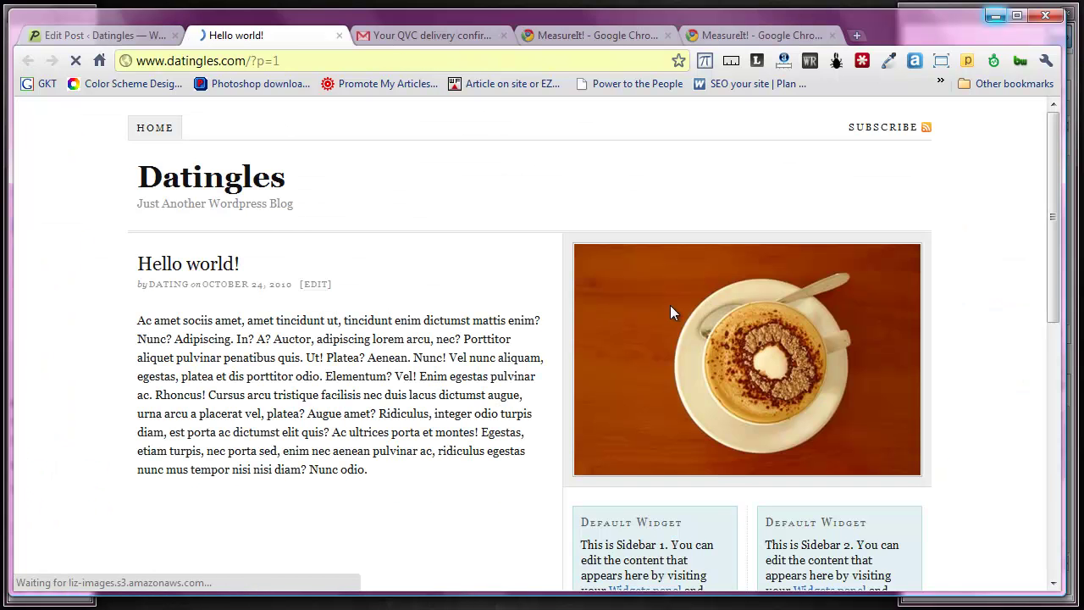
left_click_drag(1051, 218, 1059, 312)
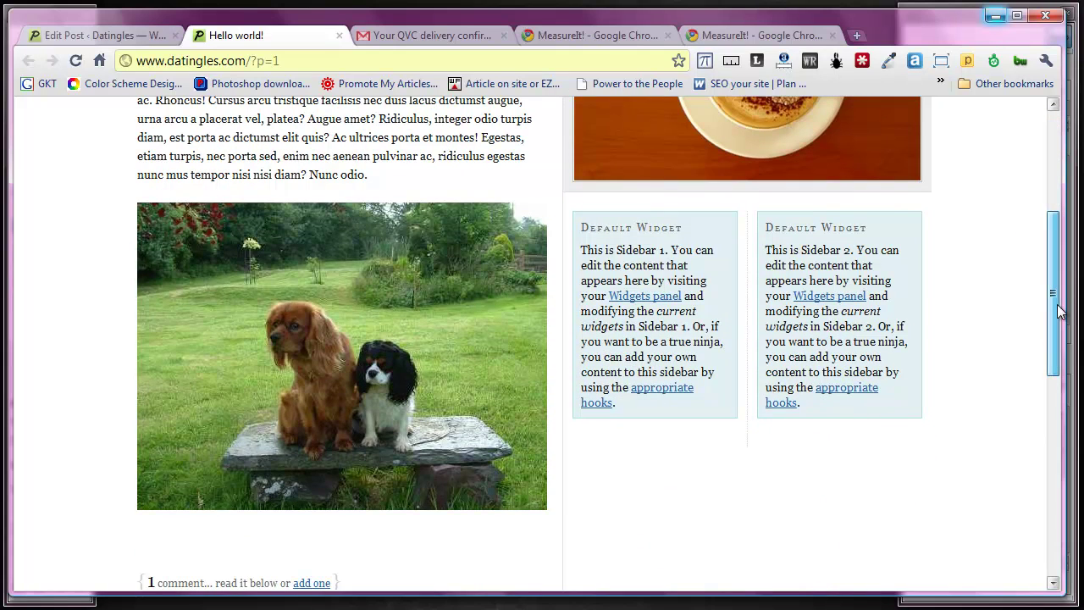